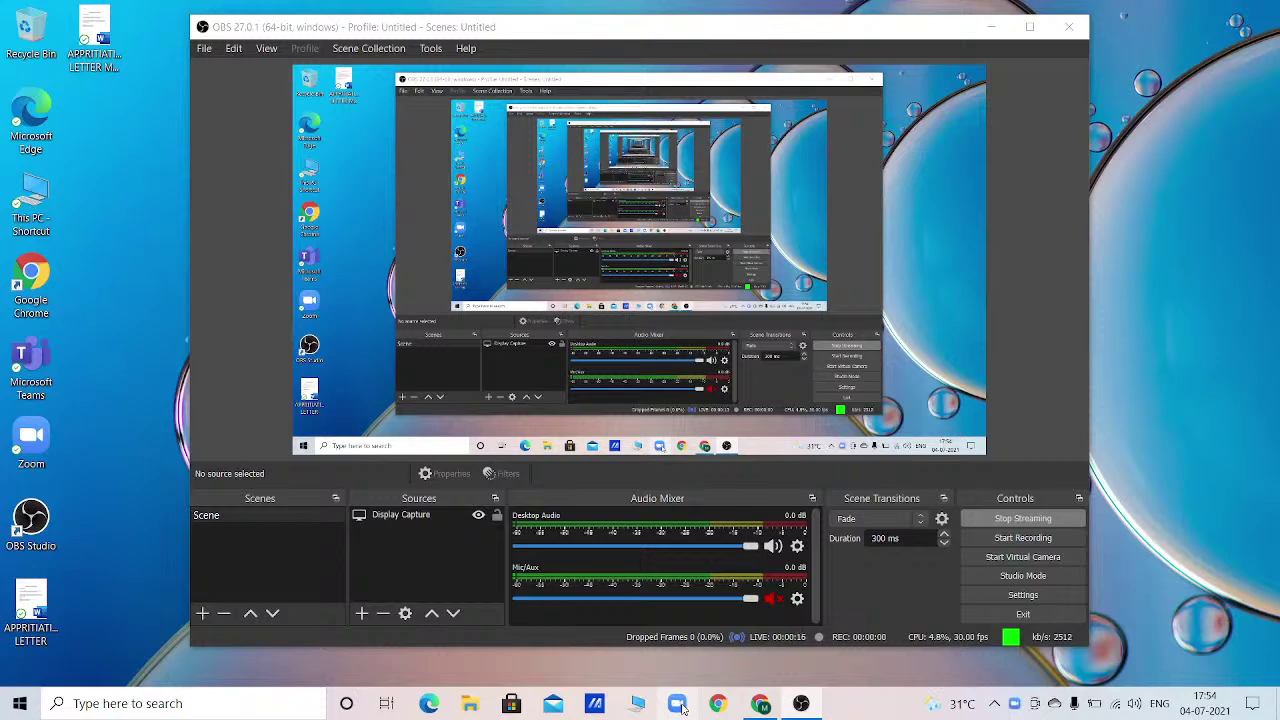
Step: Minimize the OBS window, start joining a meeting in Zoom, and enter the meeting ID
left_click(993, 28)
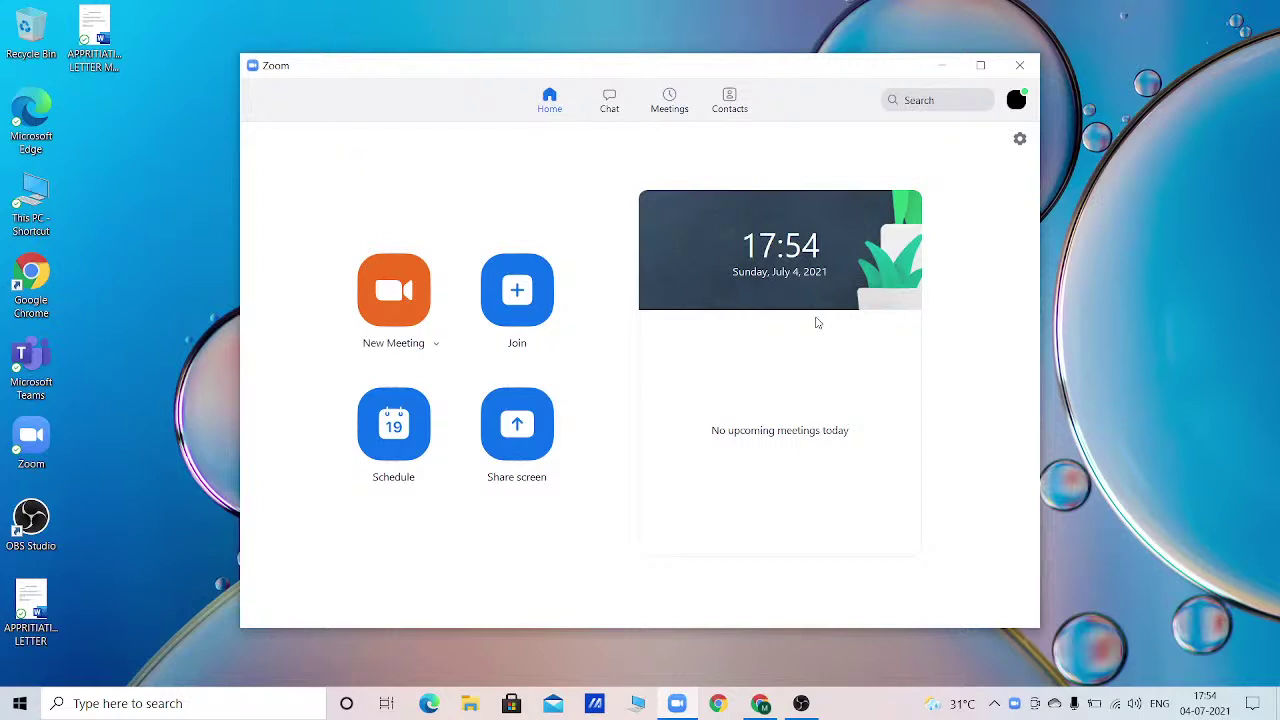
left_click(537, 292)
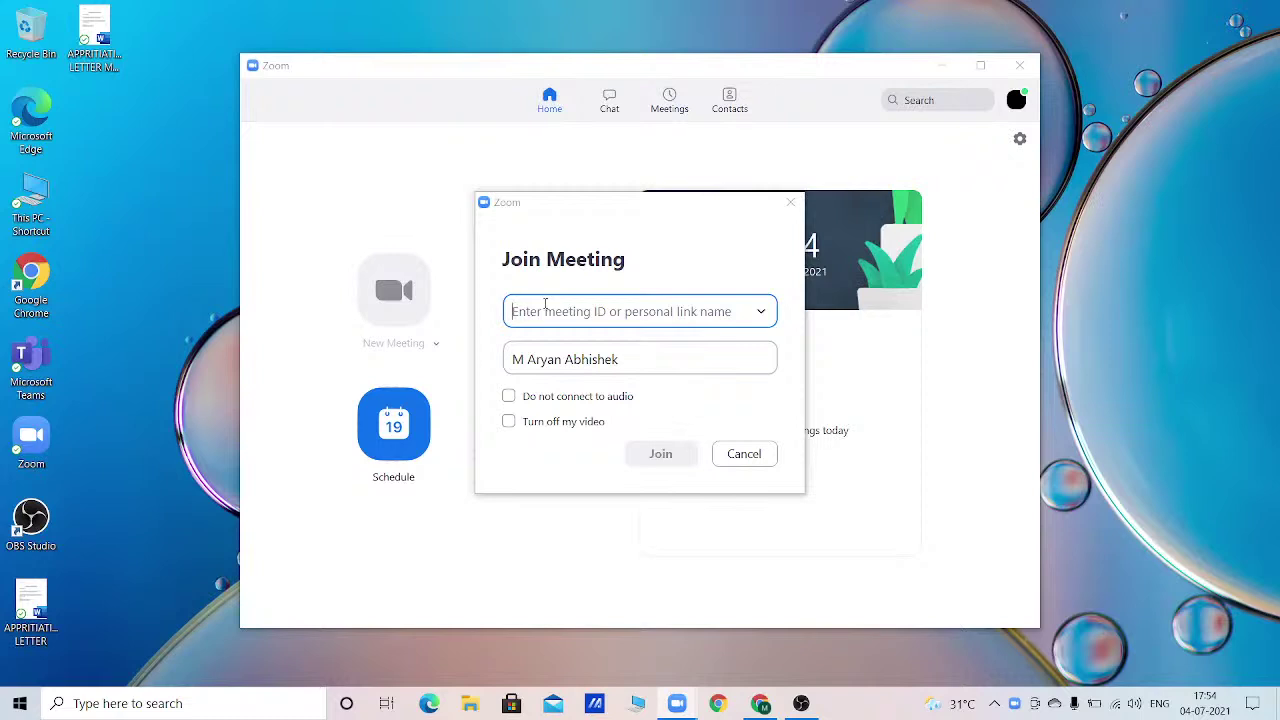
type("82")
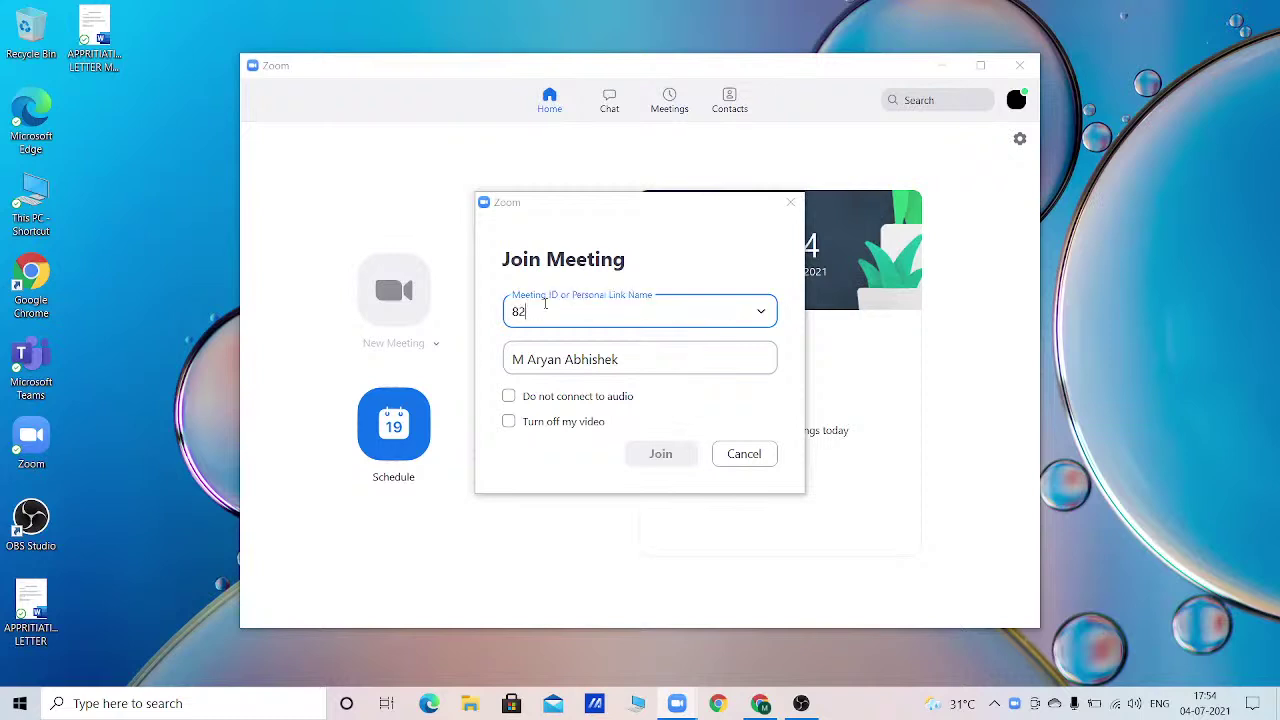
type("2 1702 4571")
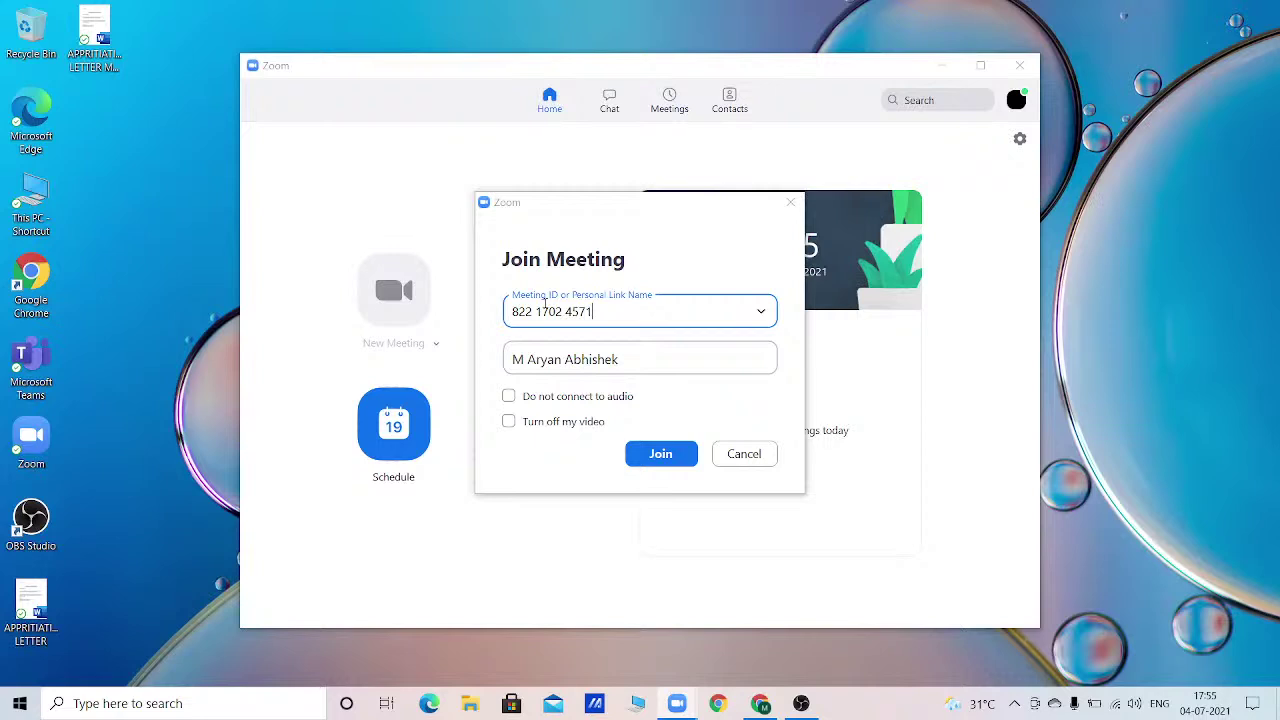
Step: Replace the participant name with "MAO Videography" and submit the join request
left_click(625, 357)
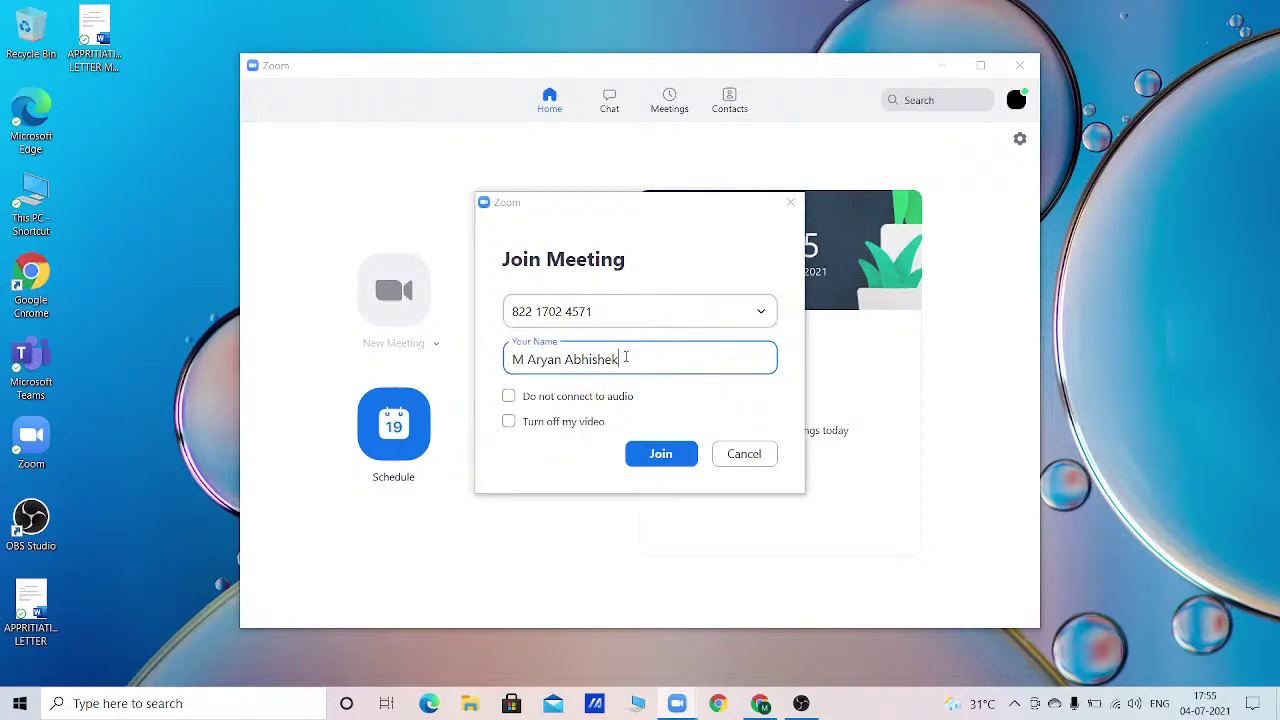
key("BackSpace")
key("BackSpace")
key("BackSpace")
key("BackSpace")
key("BackSpace")
key("BackSpace")
key("BackSpace")
key("BackSpace")
key("BackSpace")
key("BackSpace")
key("BackSpace")
key("BackSpace")
key("BackSpace")
key("BackSpace")
key("BackSpace")
key("BackSpace")
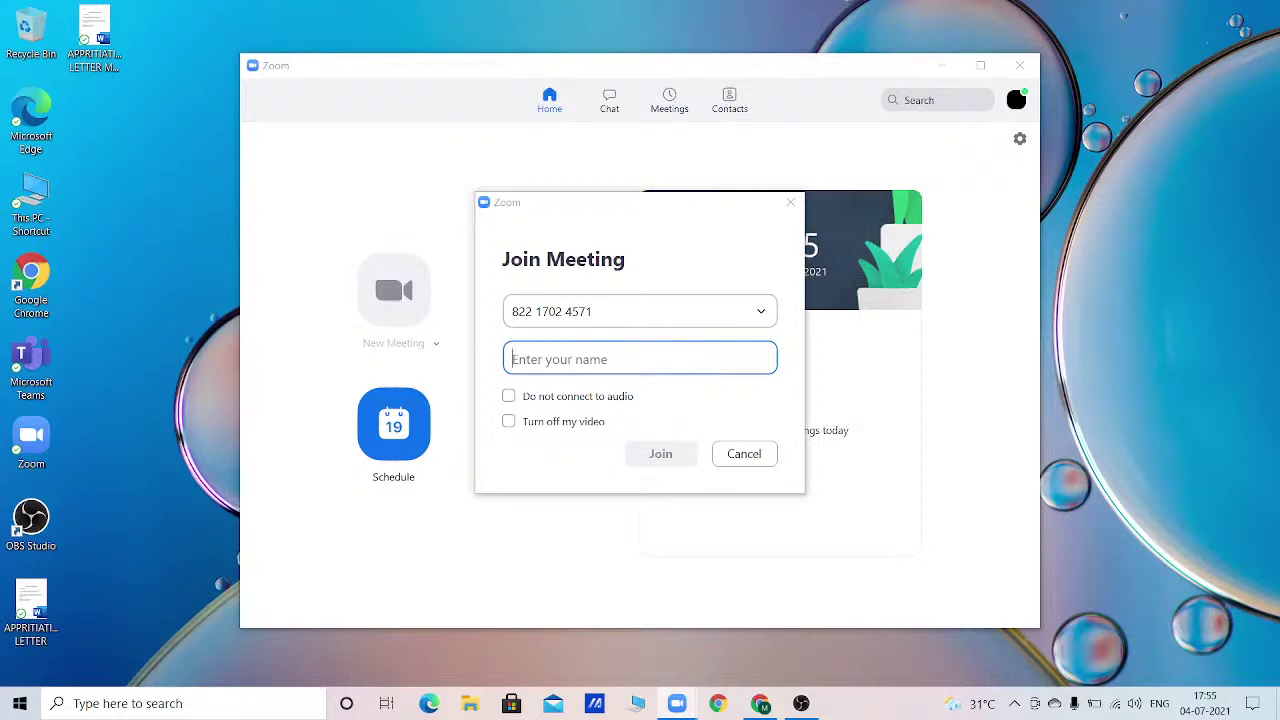
type("MAO")
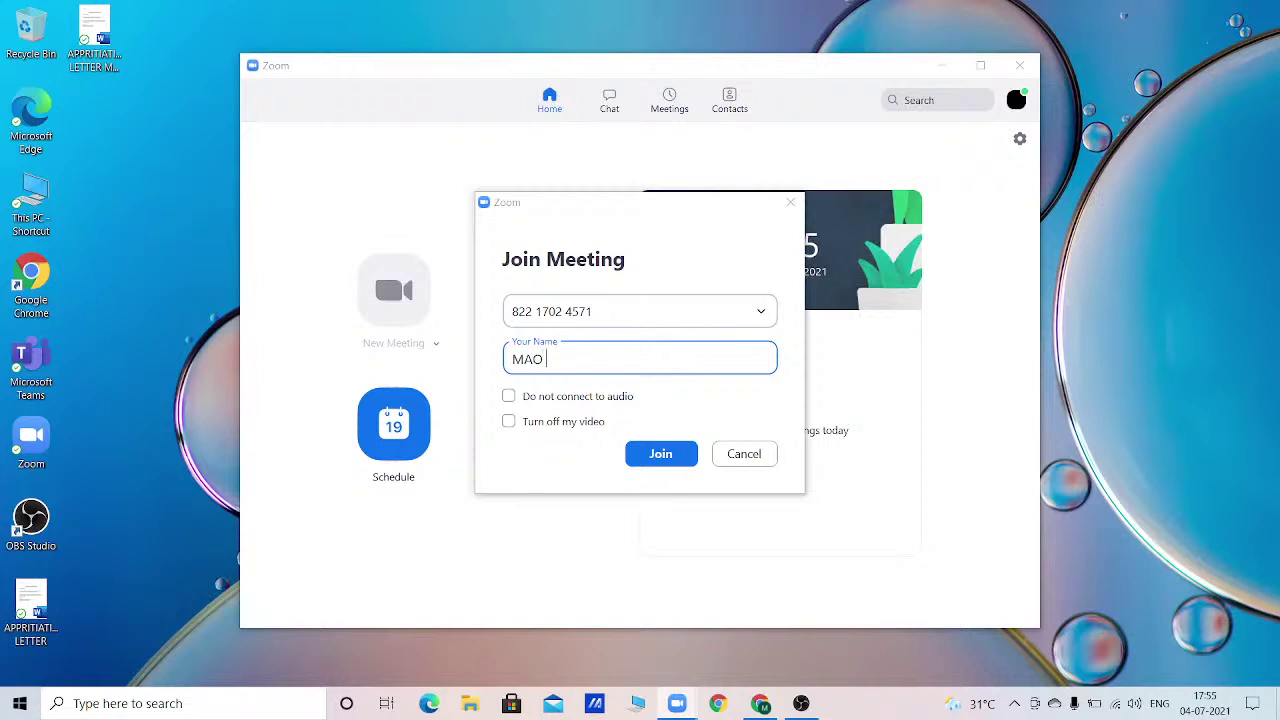
type(" Videography")
left_click(655, 453)
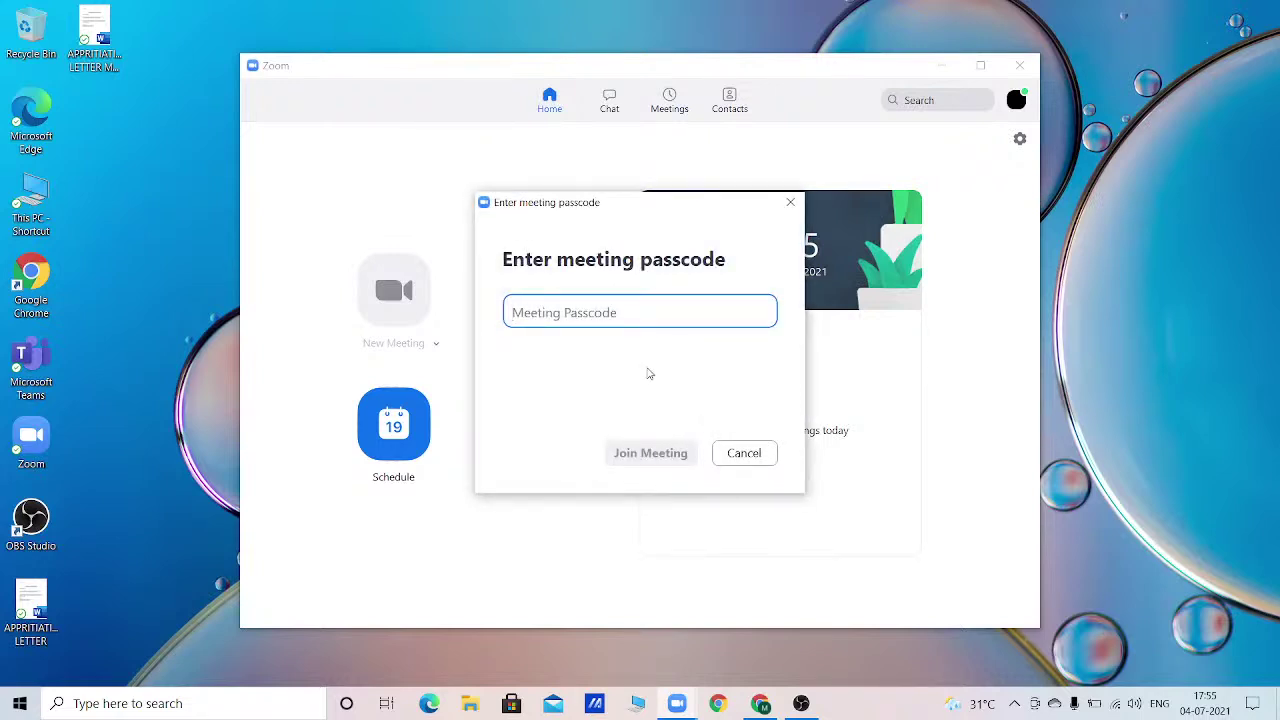
Step: Enter the meeting passcode and join the meeting
type("***")
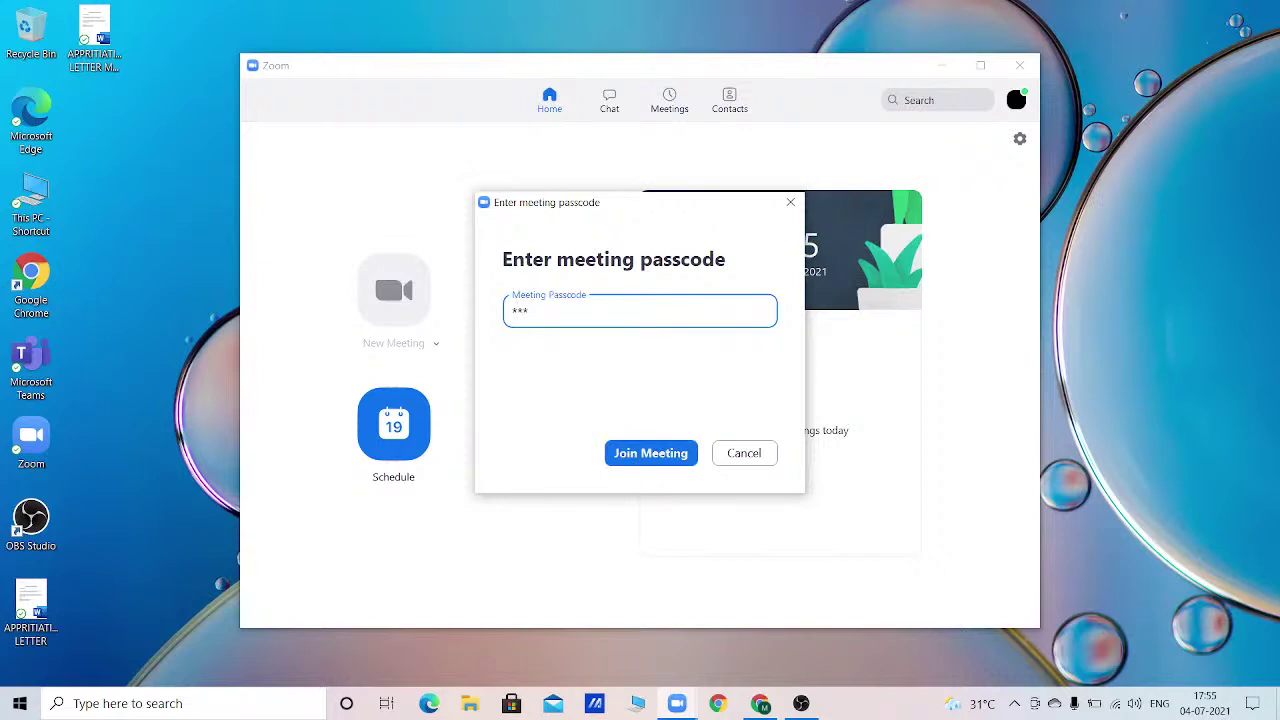
type("*******")
left_click(651, 446)
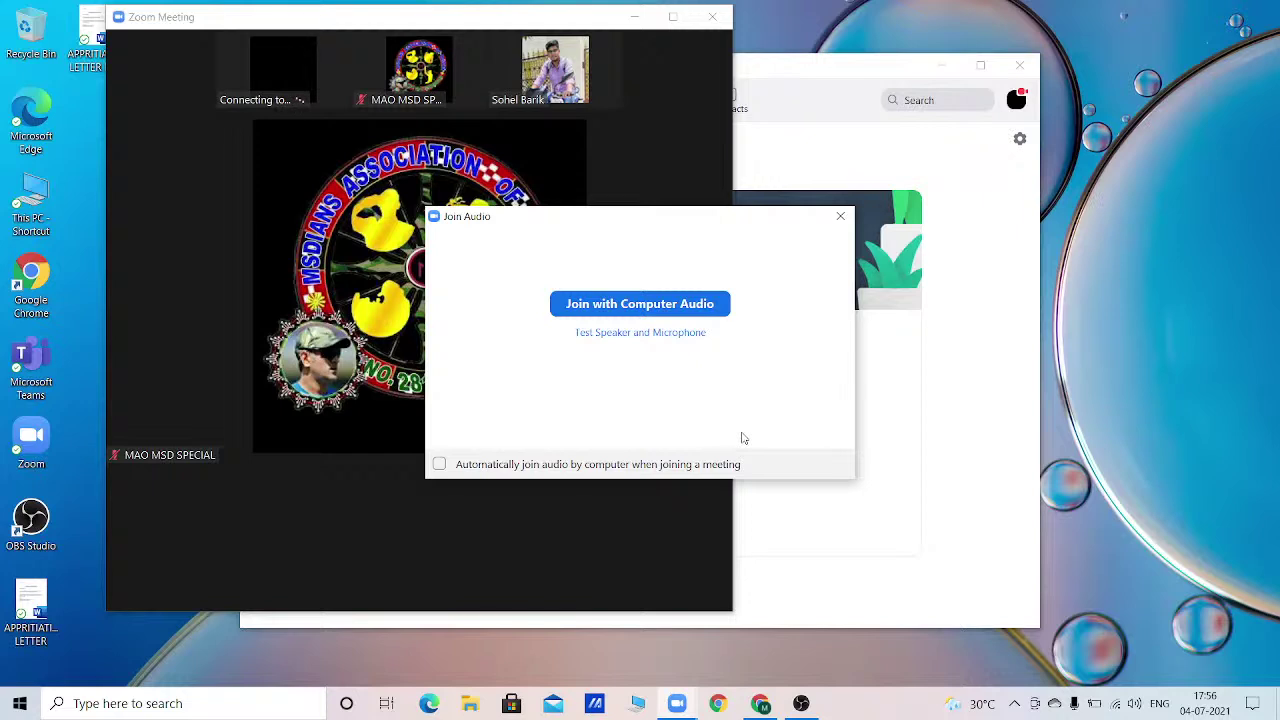
Step: Connect to the meeting with computer audio and switch the meeting window to full screen
left_click(674, 305)
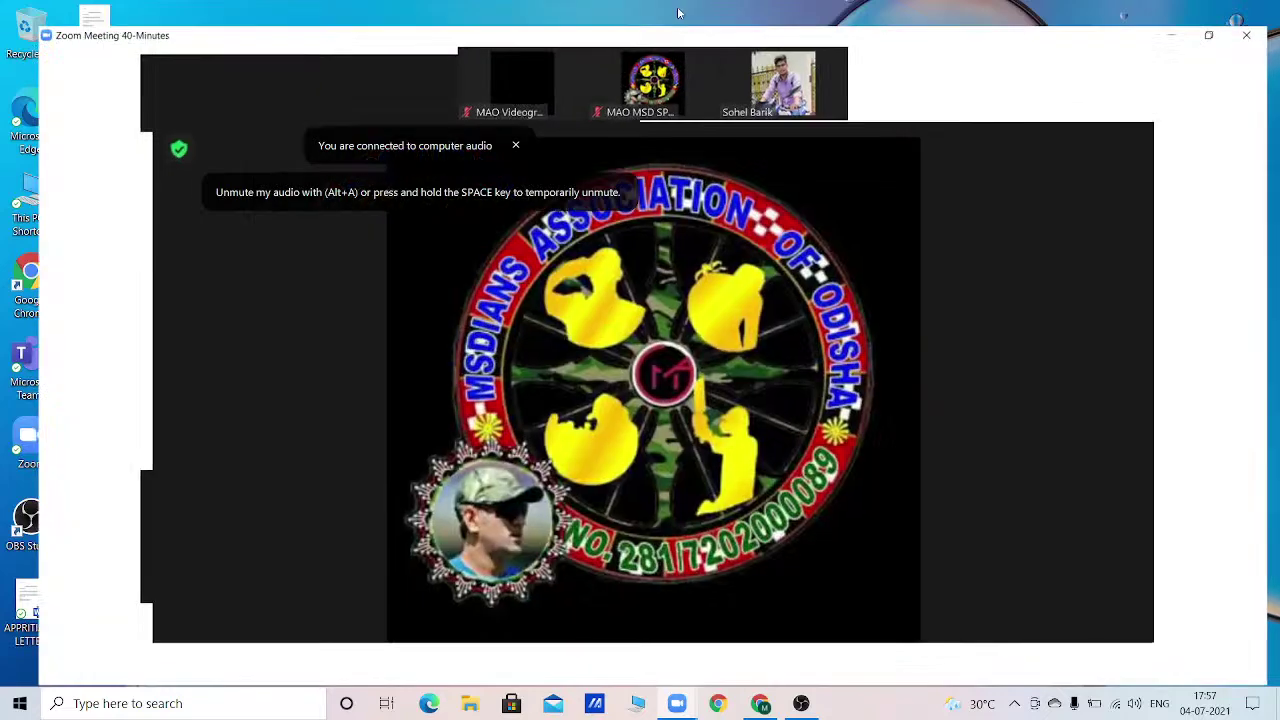
left_click(673, 17)
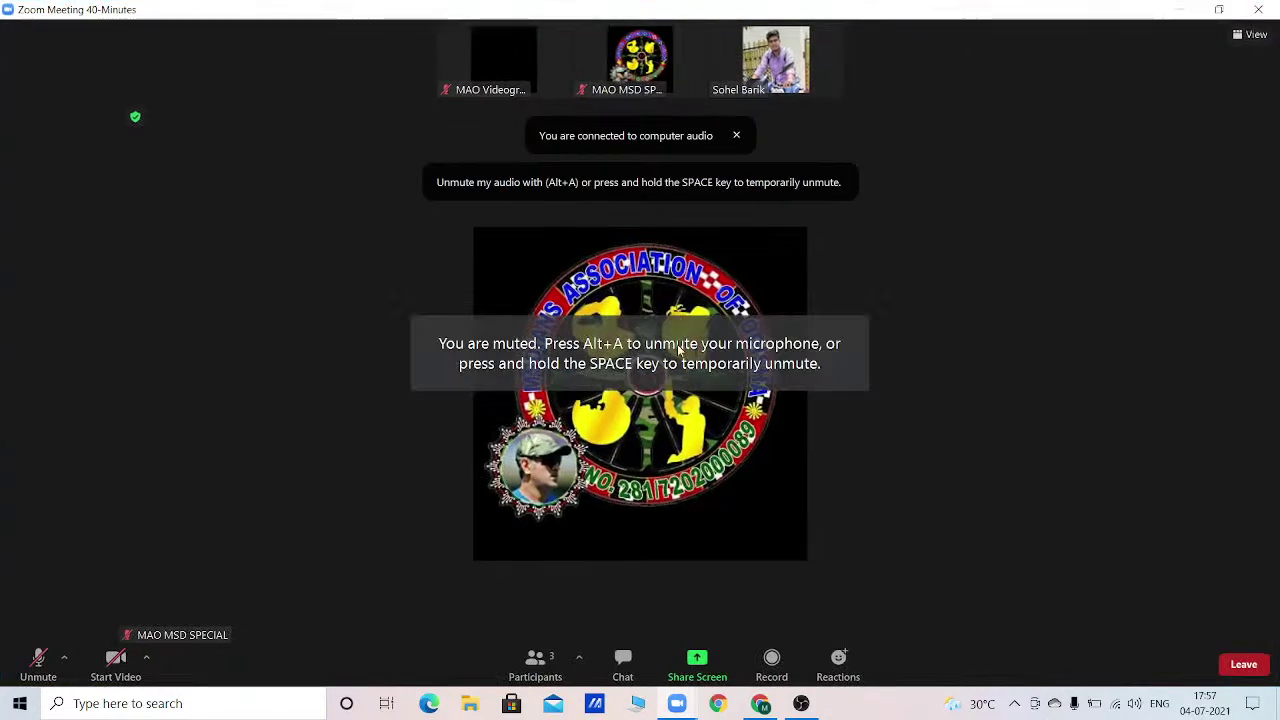
double_click(597, 388)
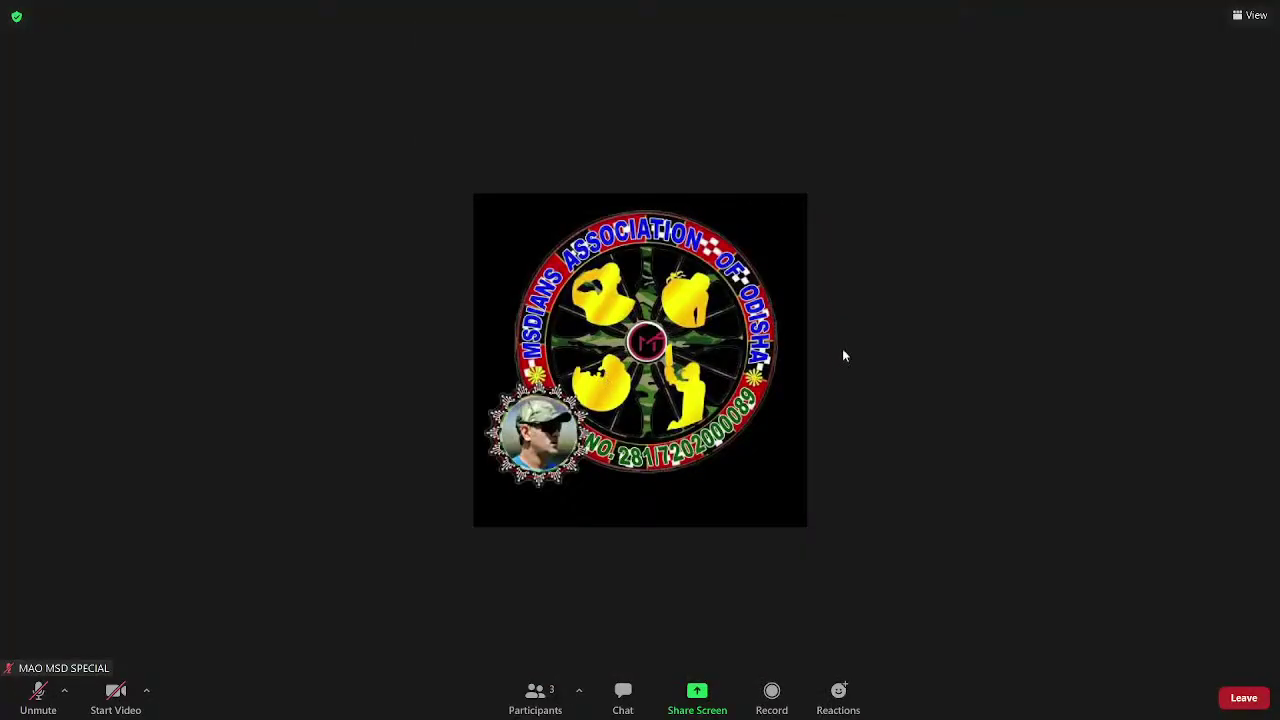